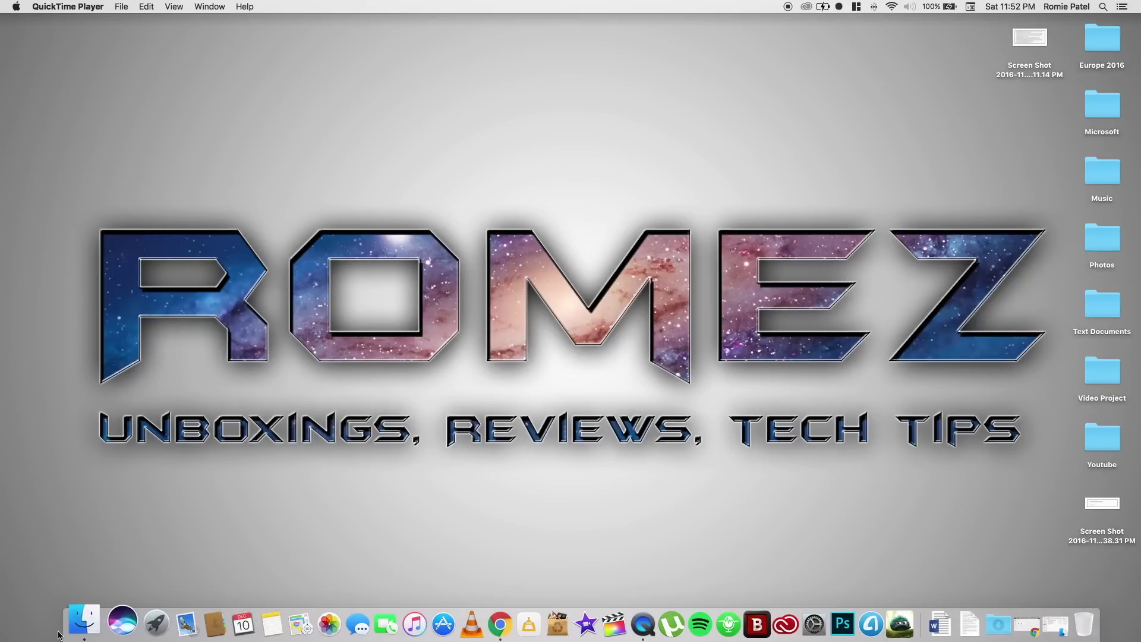
# Launch the Microsoft Office installer package from Downloads > Microsoft_Office_2016 > Application.
pyautogui.click(80, 633)
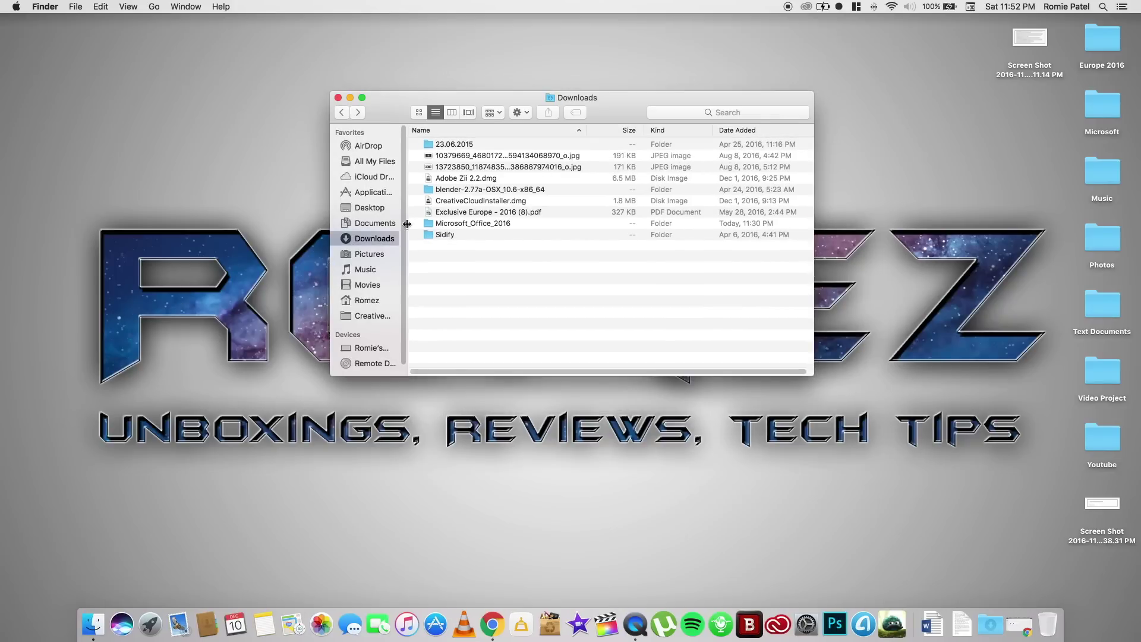
pyautogui.doubleClick(519, 225)
pyautogui.click(512, 145)
pyautogui.doubleClick(512, 144)
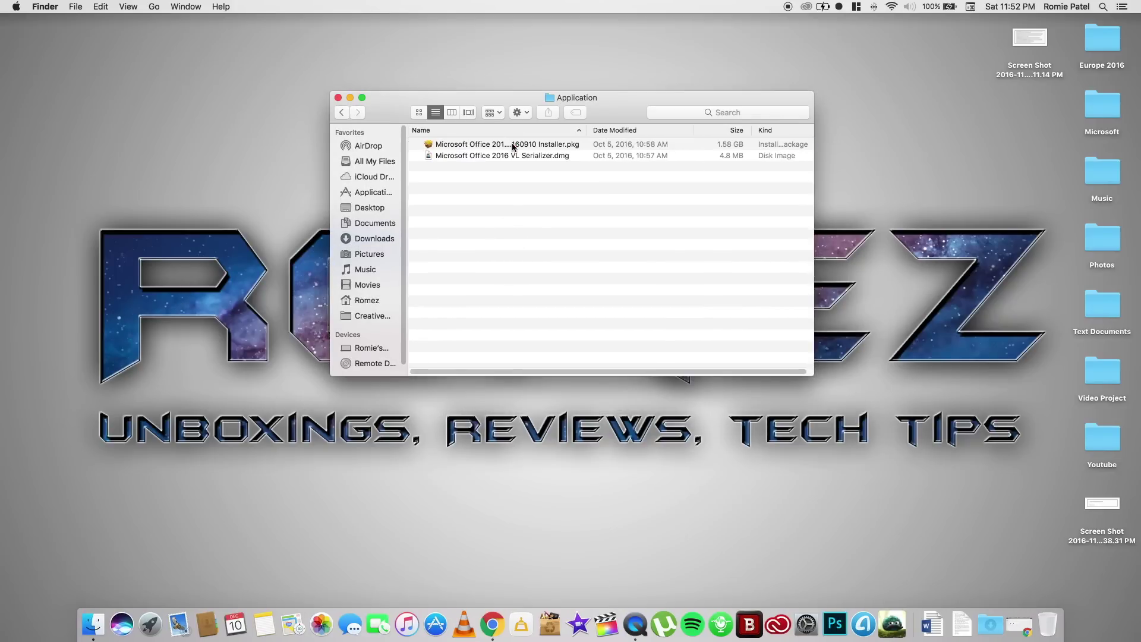
pyautogui.doubleClick(545, 149)
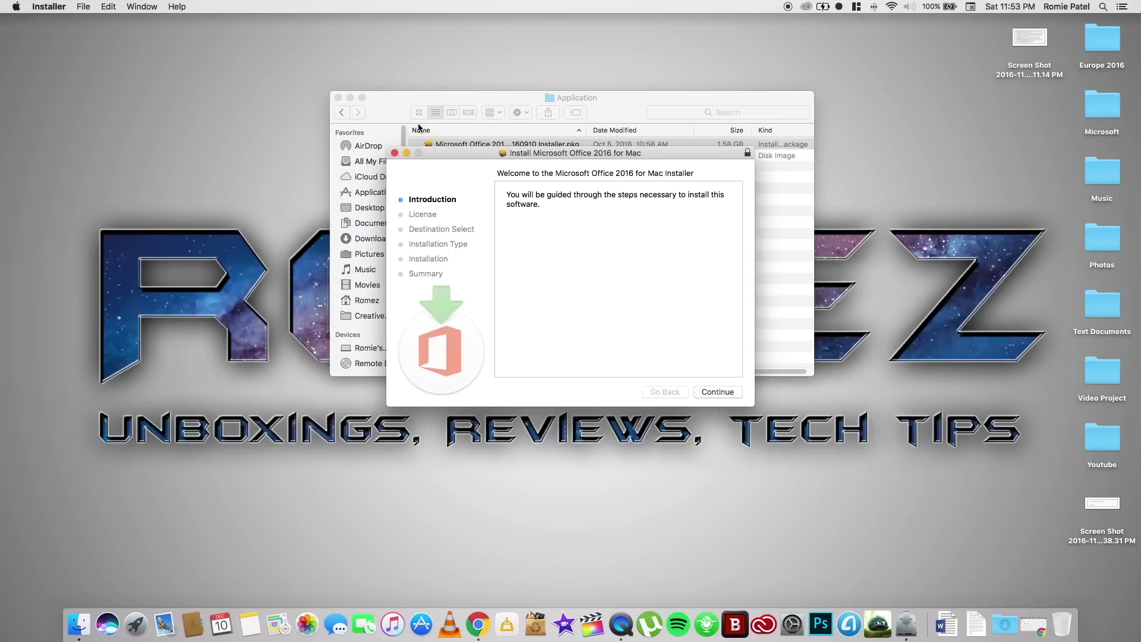
# Agree to the Office 2016 license and open the package customization list.
pyautogui.moveTo(543, 150); pyautogui.dragTo(413, 94)
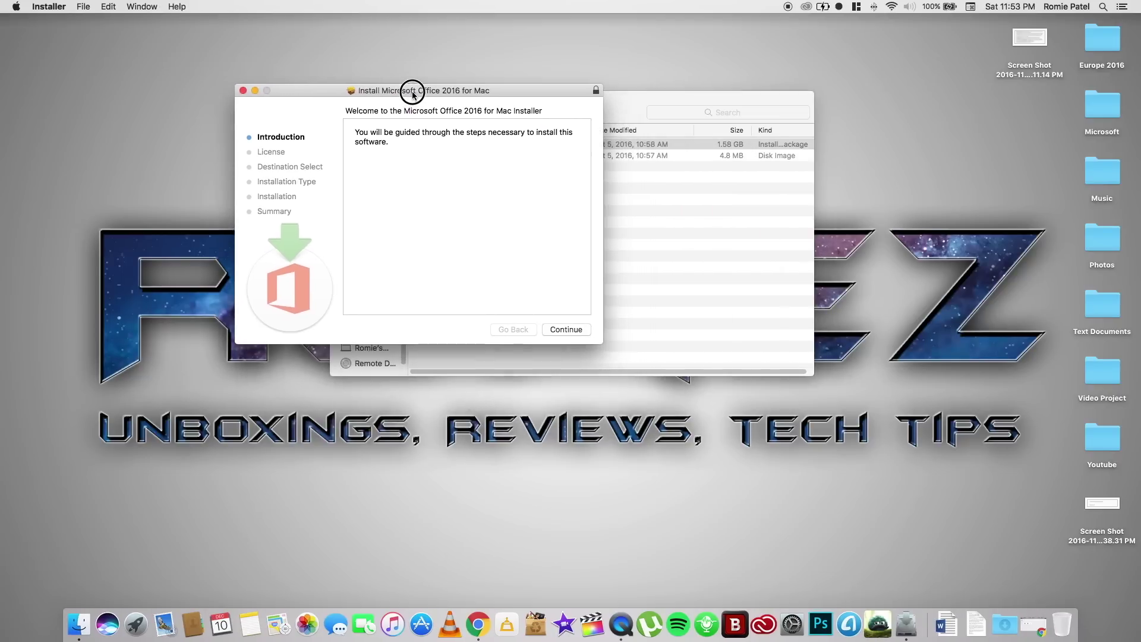
pyautogui.click(580, 329)
pyautogui.click(579, 329)
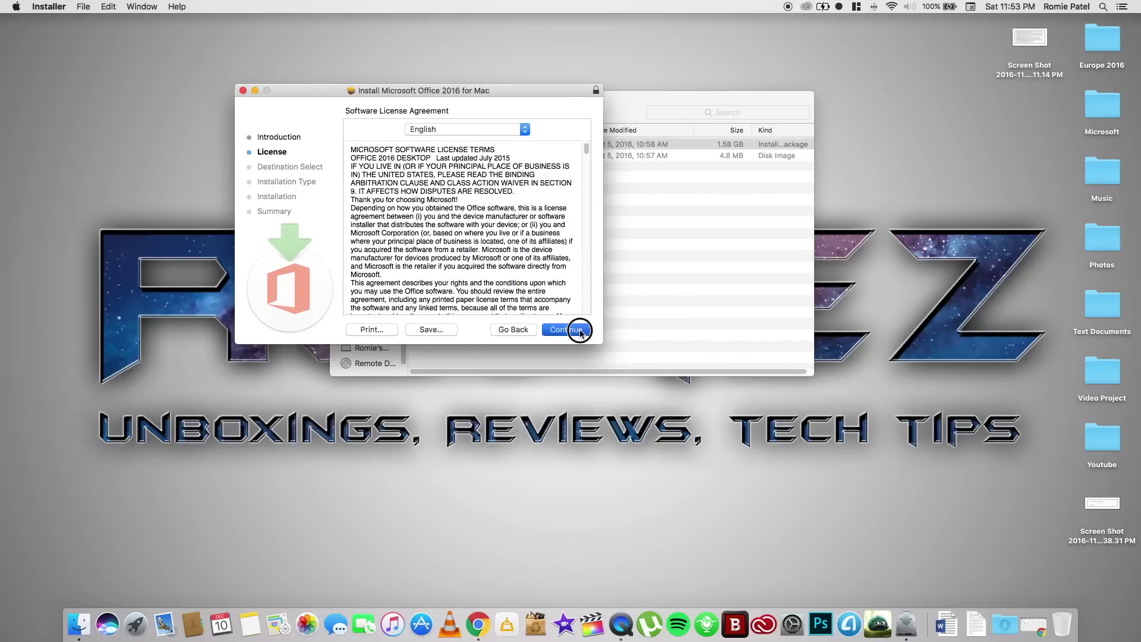
pyautogui.click(538, 188)
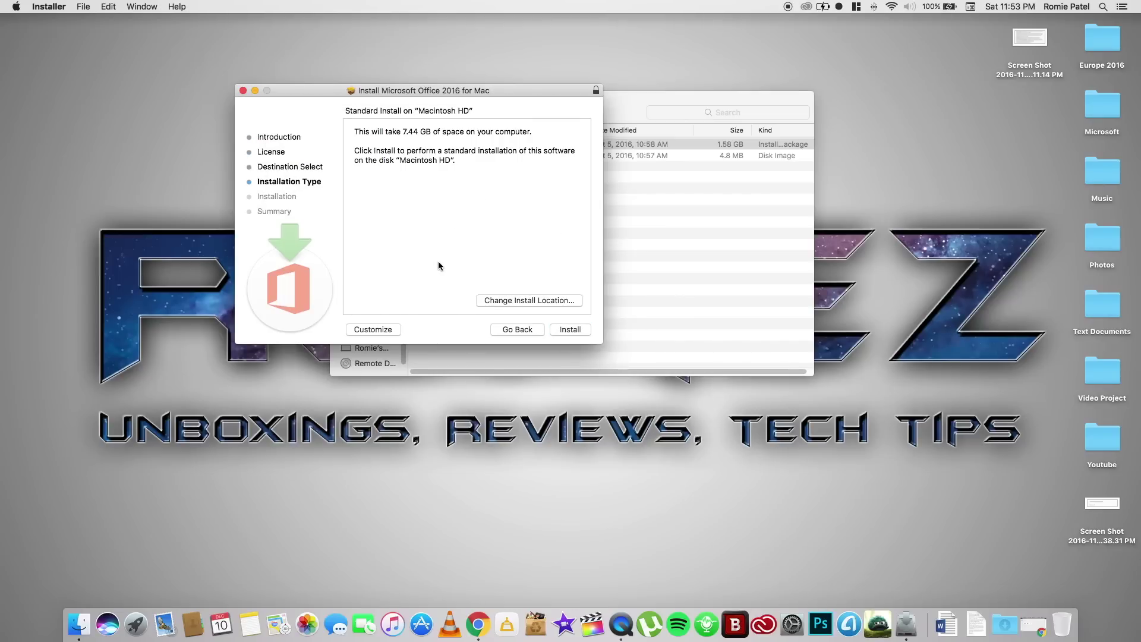
pyautogui.click(372, 330)
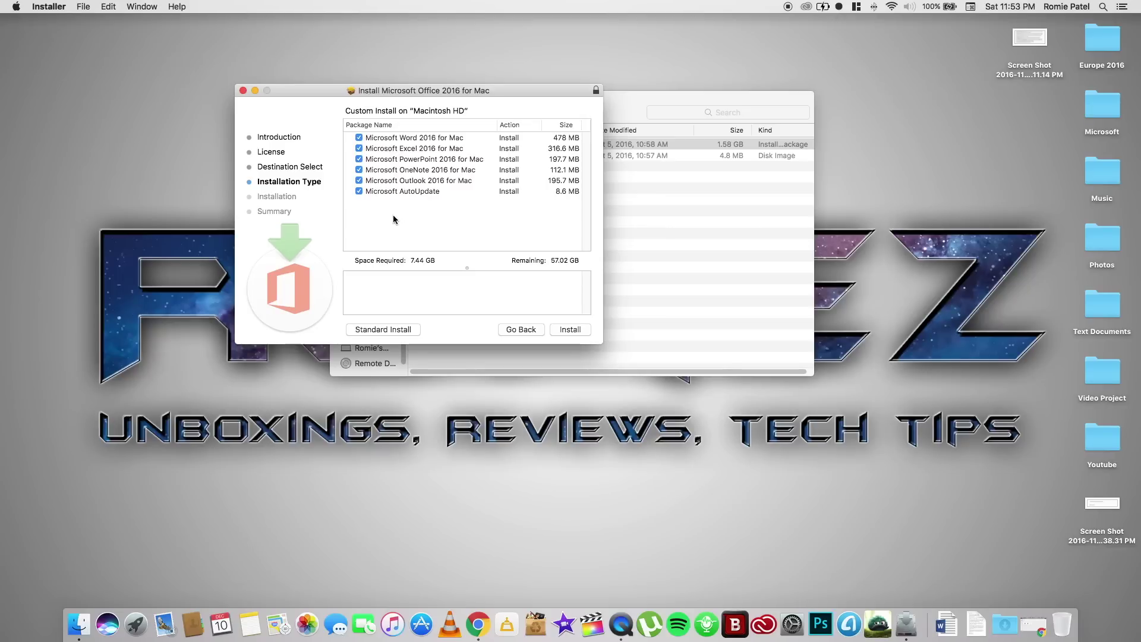
# Install all Office packages with the administrator password, then close and keep the installer.
pyautogui.click(582, 331)
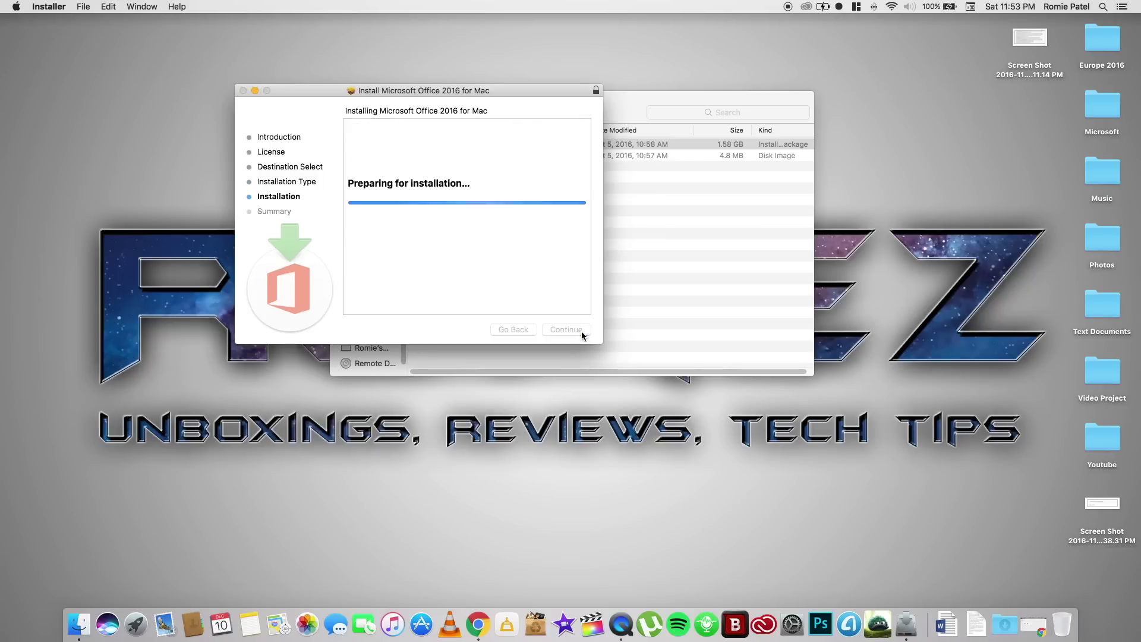
pyautogui.write('••••••')
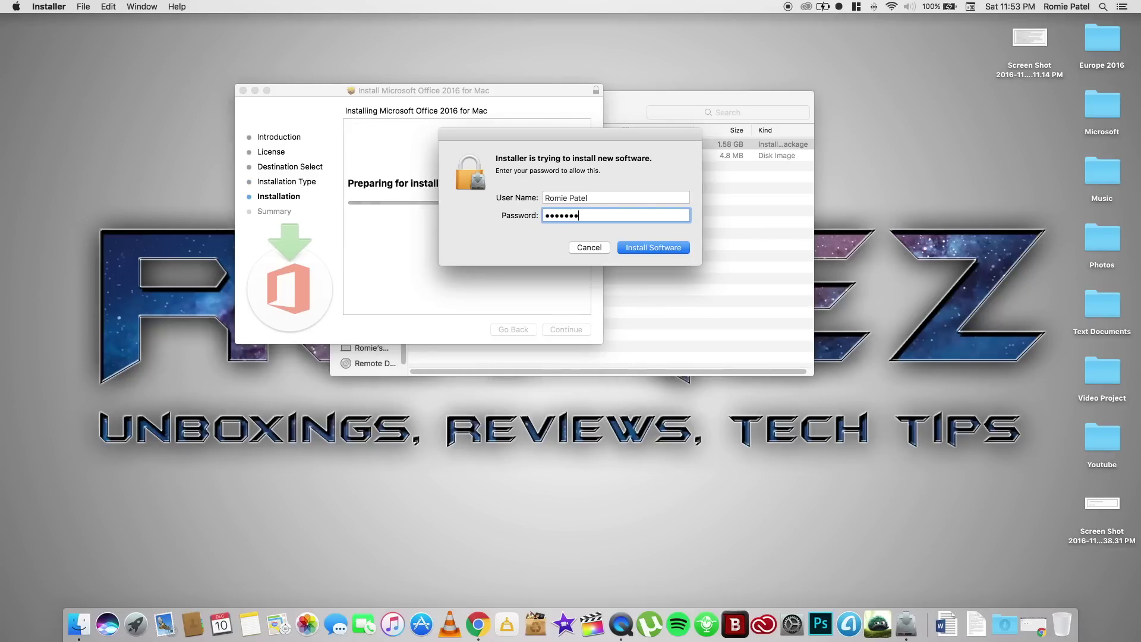
pyautogui.press('Return')
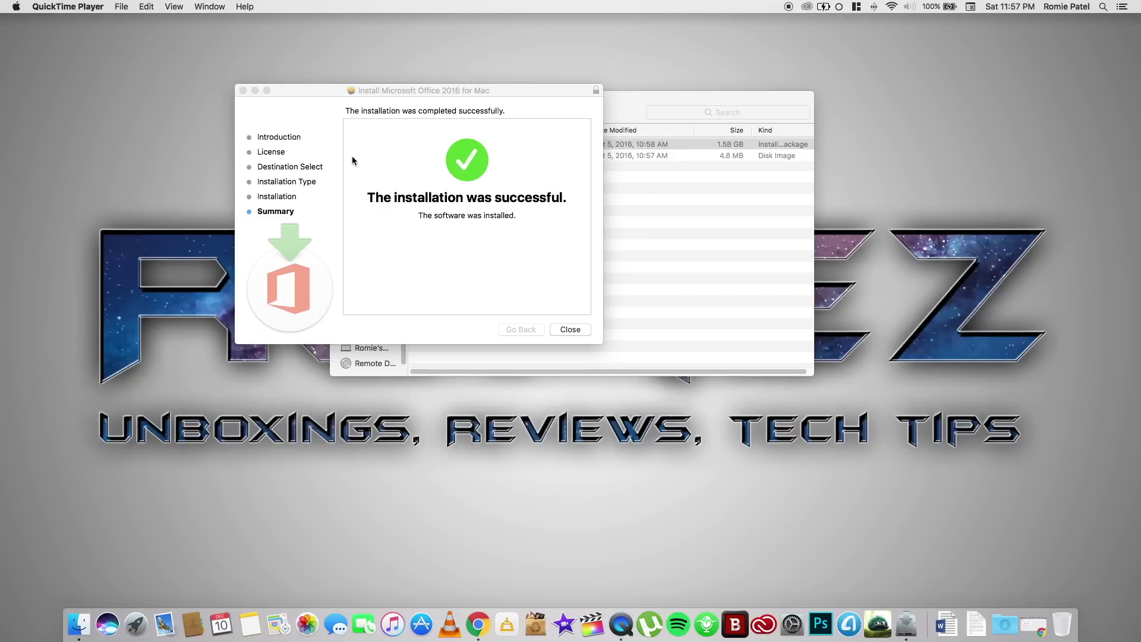
pyautogui.click(557, 328)
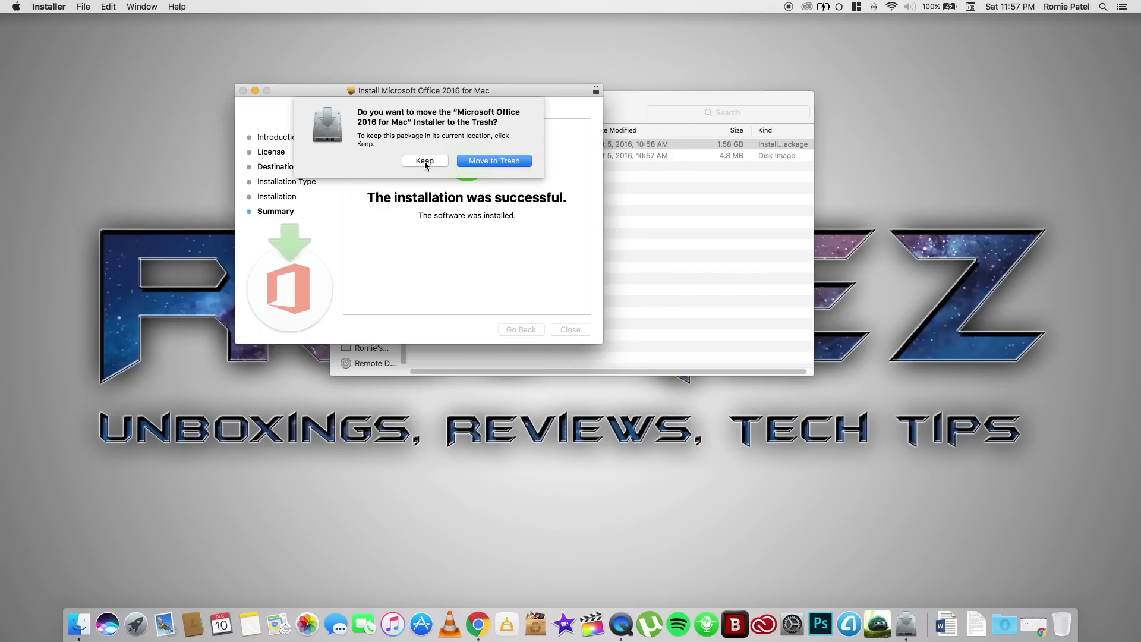
pyautogui.click(424, 162)
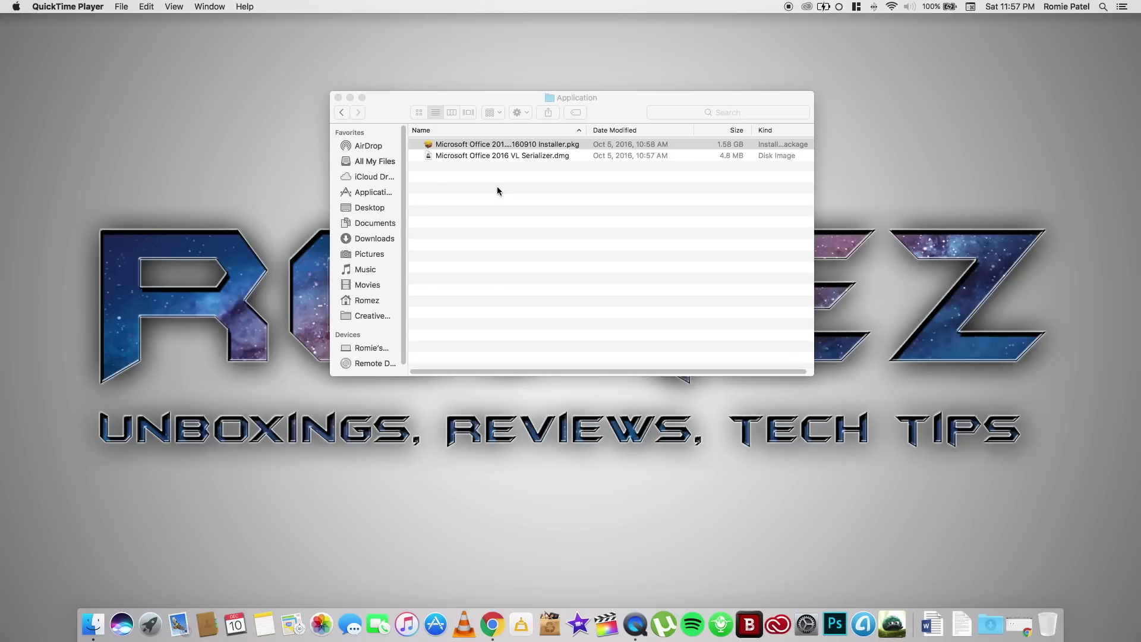
# Install the Microsoft_Office_2016_VL_Serializer package, authorizing with the administrator password.
pyautogui.doubleClick(501, 156)
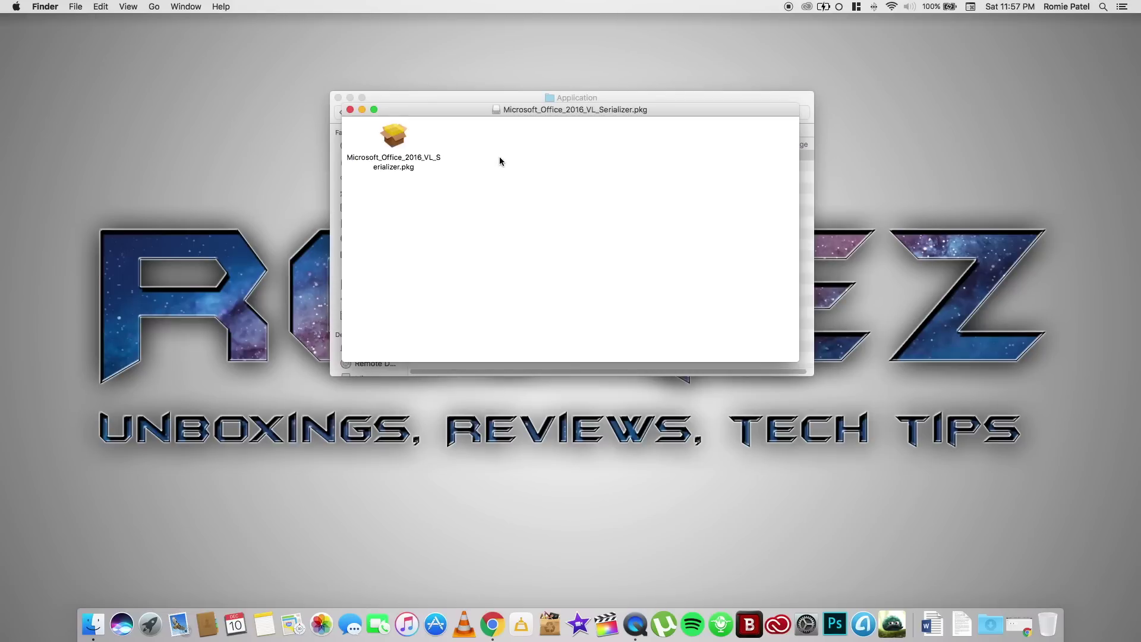
pyautogui.doubleClick(394, 137)
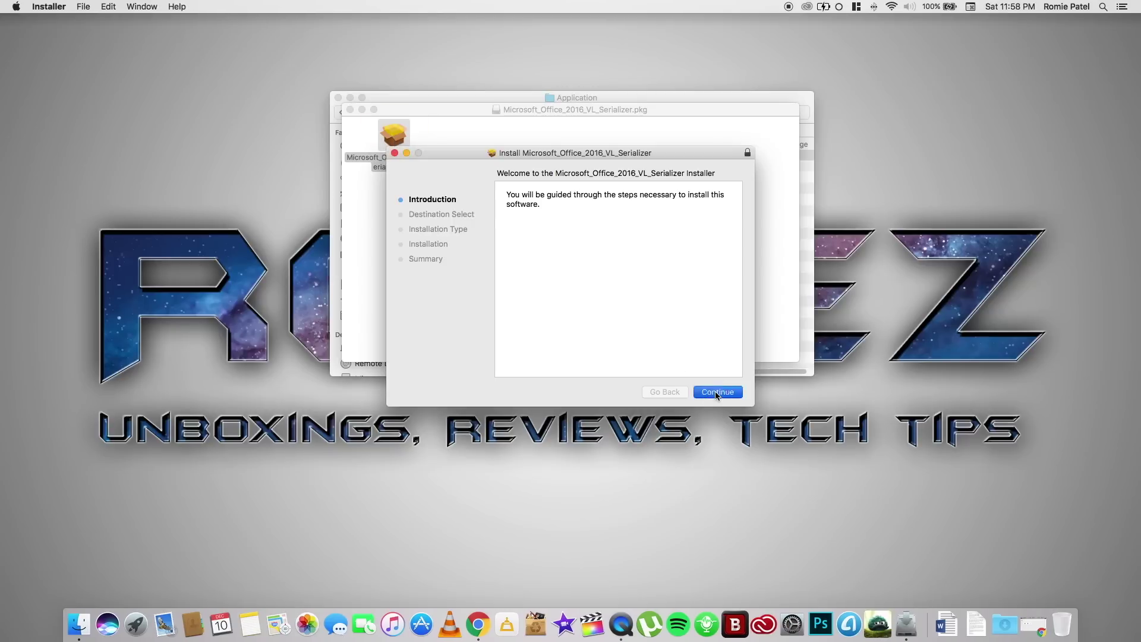
pyautogui.click(716, 393)
pyautogui.click(716, 393)
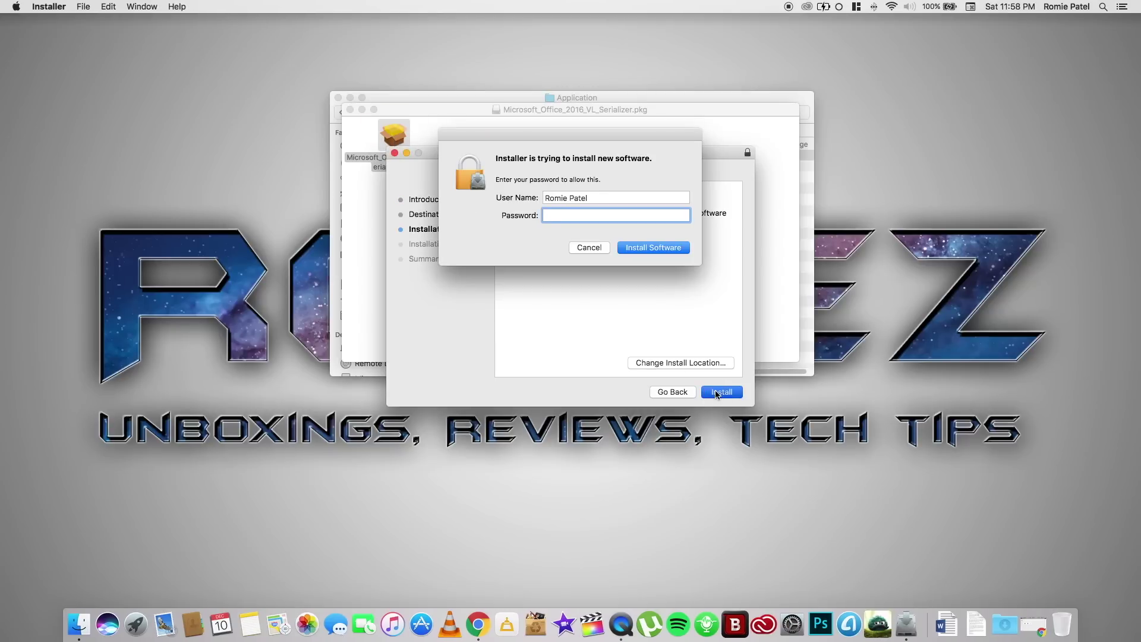
pyautogui.write('•••••••')
pyautogui.press('Return')
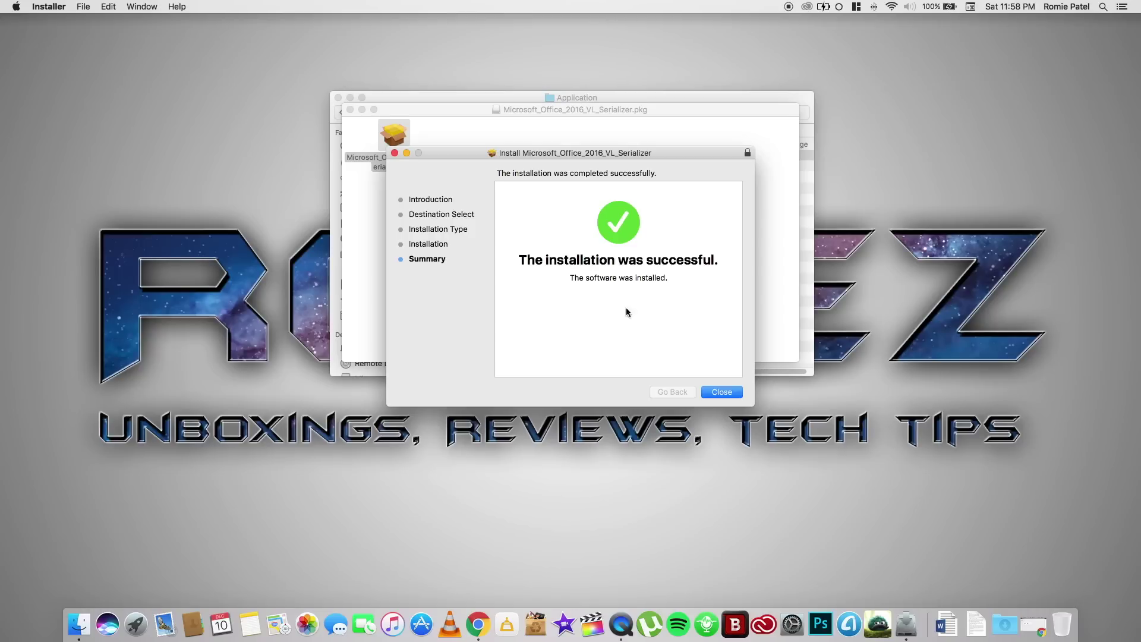
# Close the serializer installer keeping its package, and close the package and Application windows.
pyautogui.click(716, 391)
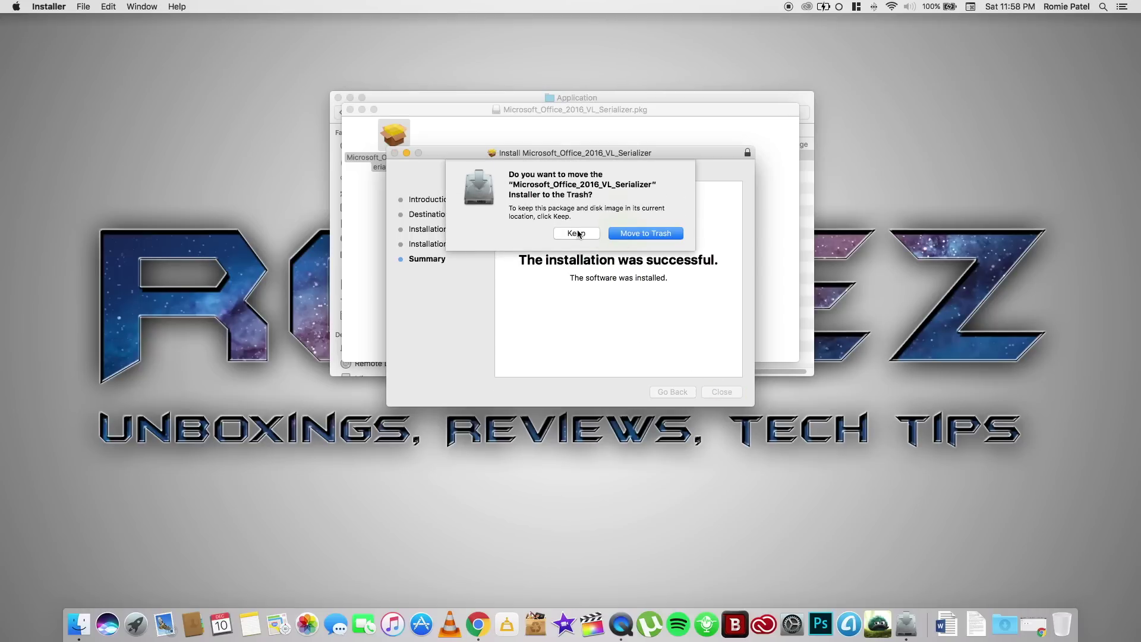
pyautogui.click(580, 232)
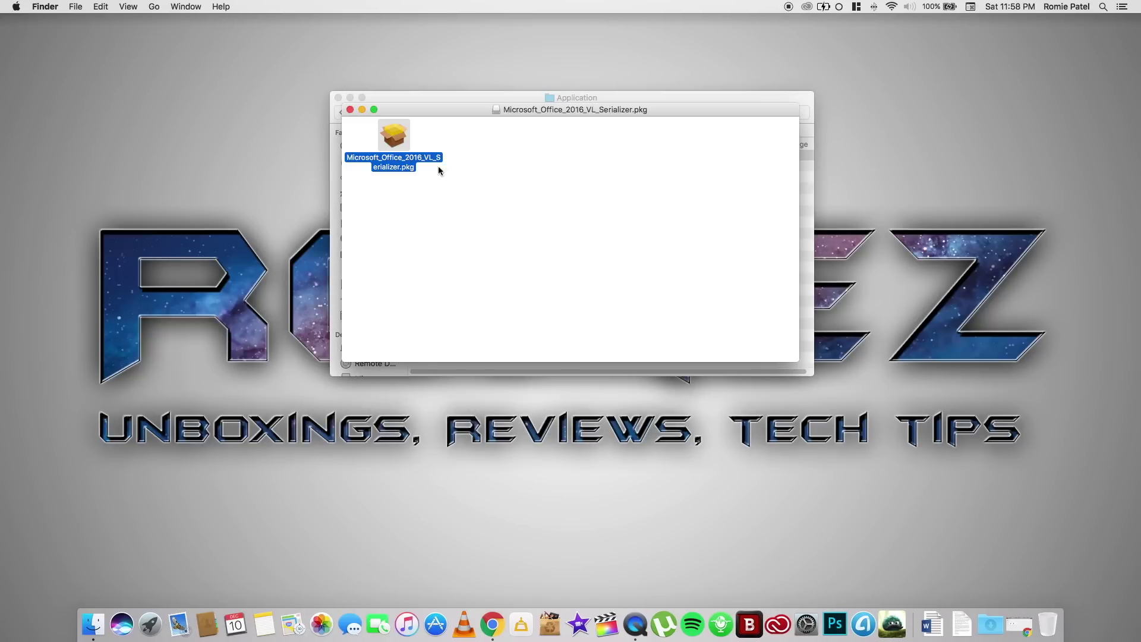
pyautogui.click(350, 109)
pyautogui.click(338, 97)
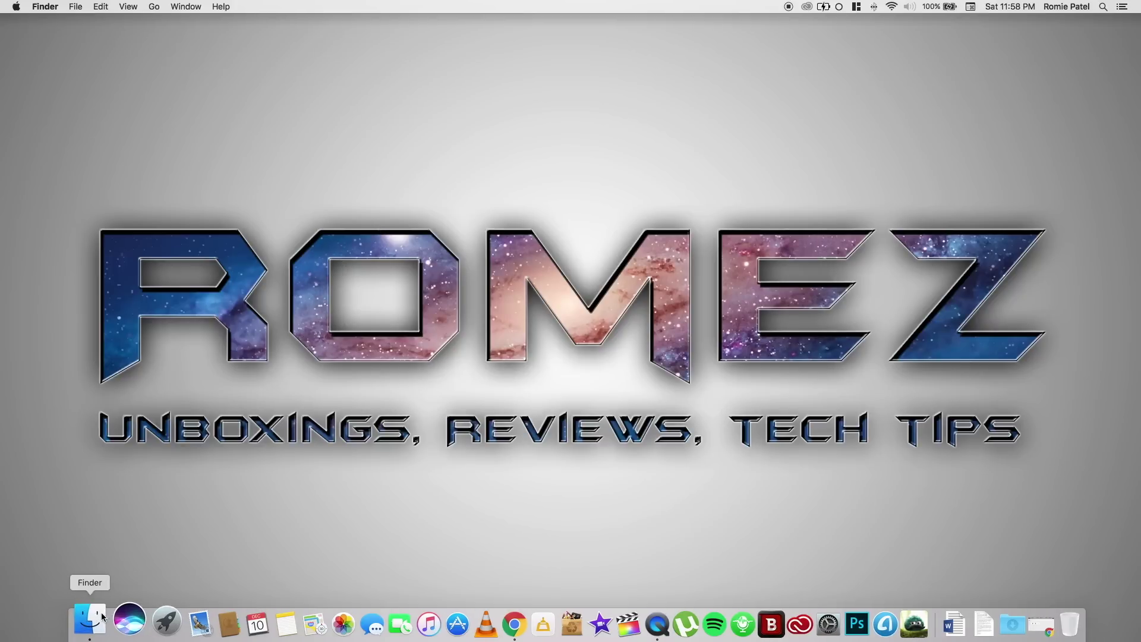
# Launch PowerPoint from Launchpad, skip sign-in, and keep the Colorful theme.
pyautogui.click(152, 620)
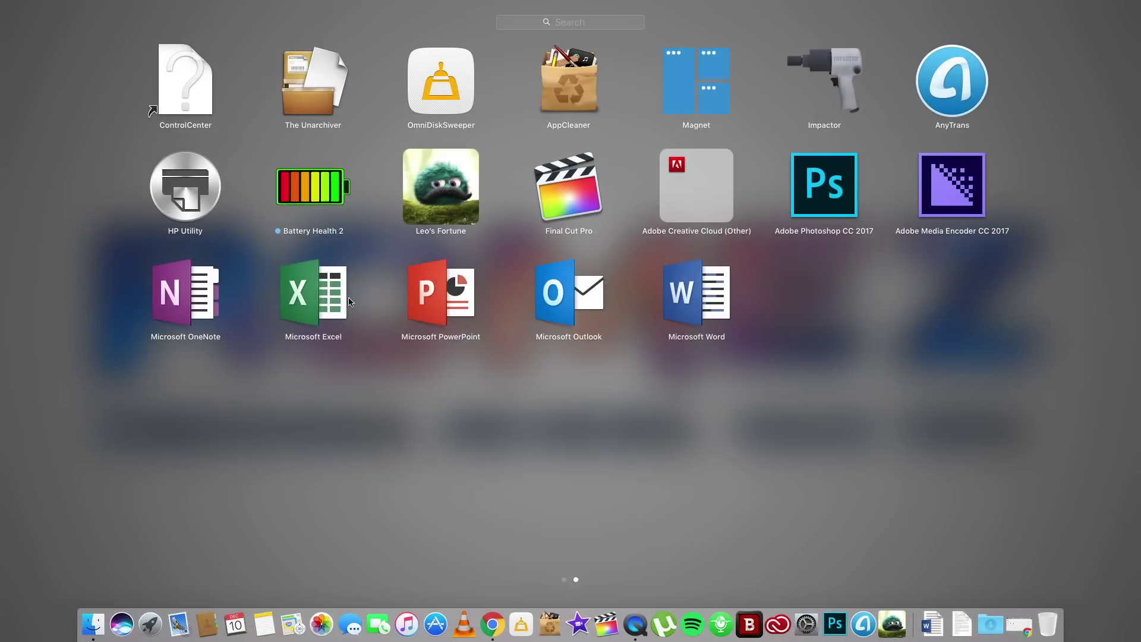
pyautogui.click(447, 306)
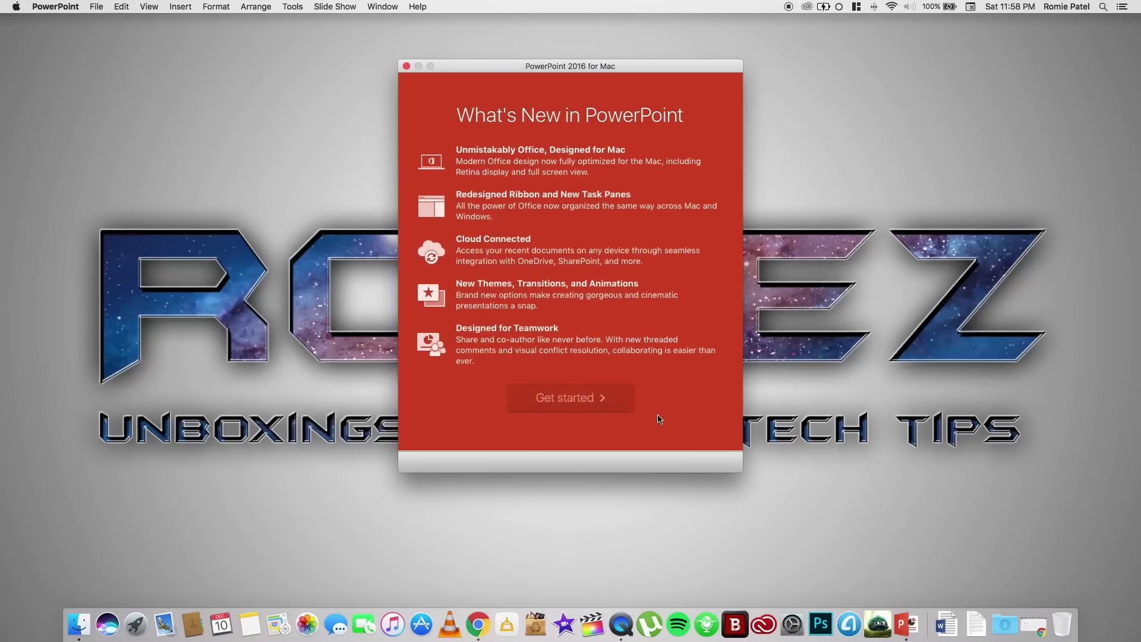
pyautogui.click(538, 398)
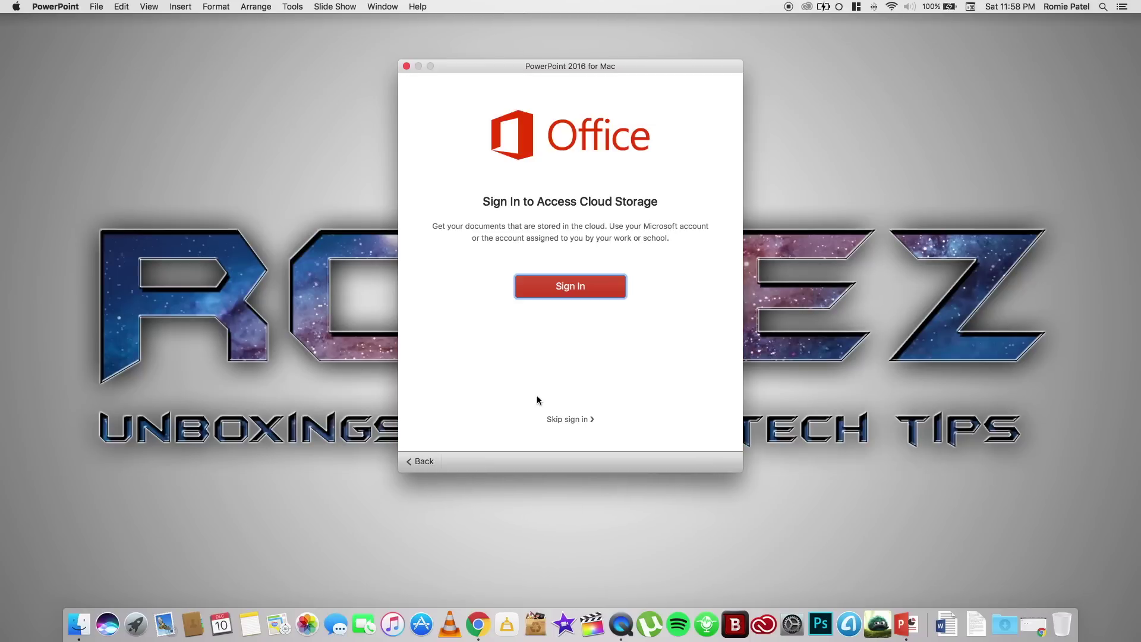
pyautogui.click(572, 420)
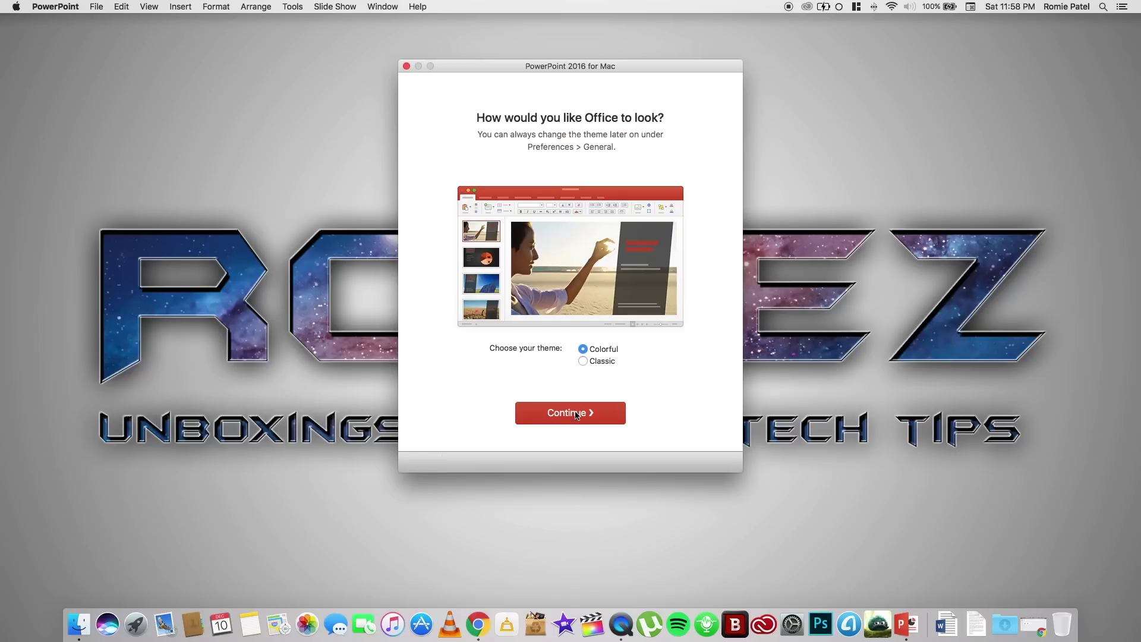
pyautogui.click(575, 413)
pyautogui.click(545, 273)
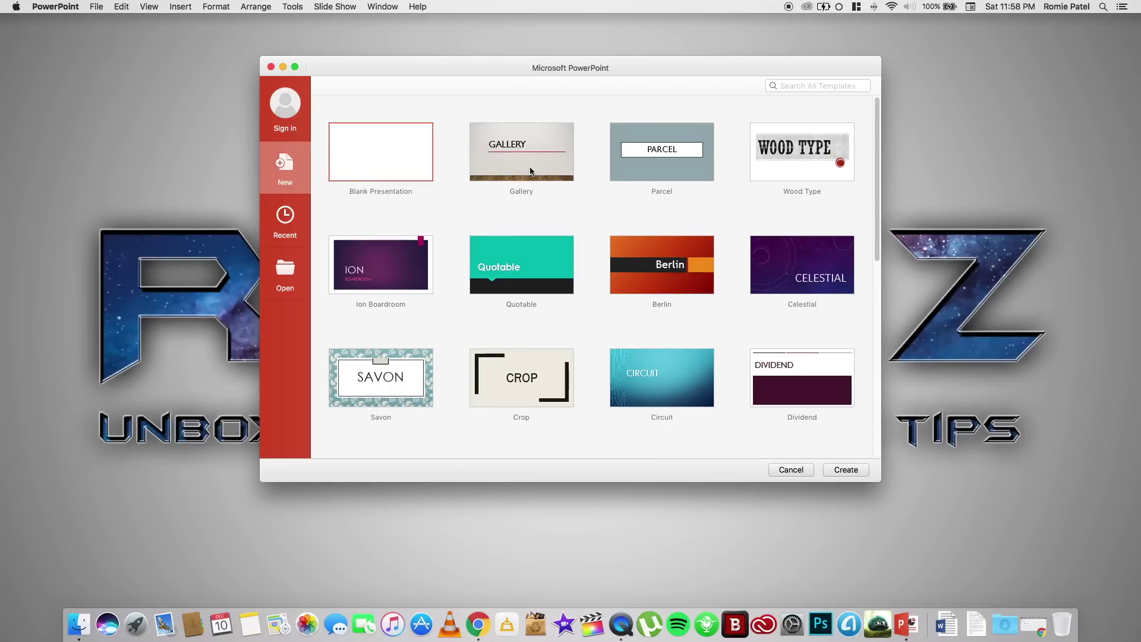
# Create a Quotable-template presentation titled 'gjgjjgjgjggjgj'.
pyautogui.click(542, 255)
pyautogui.doubleClick(541, 255)
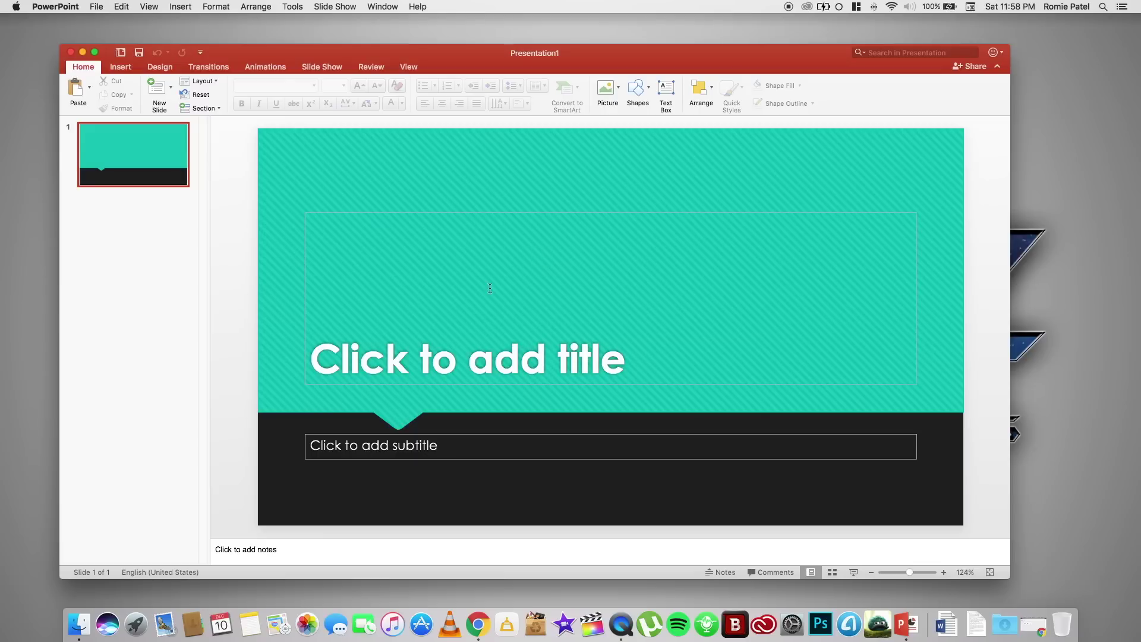
pyautogui.click(499, 328)
pyautogui.write('gjgjjgjgjggjgj')
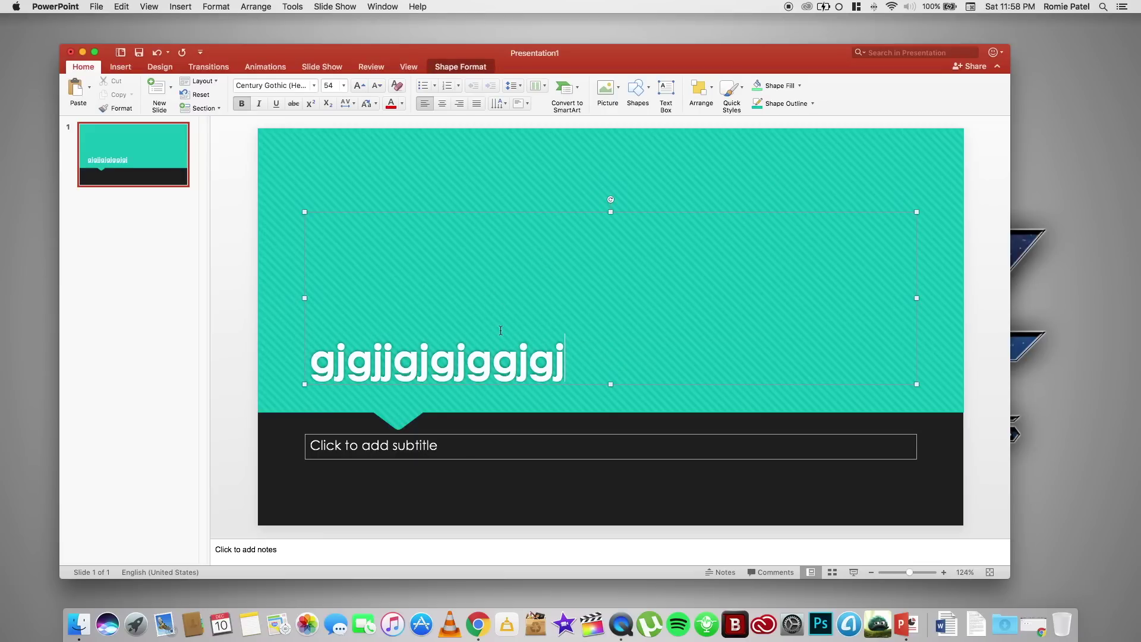
# Save the presentation as Presentation1 on the Desktop using On my Mac.
pyautogui.click(94, 6)
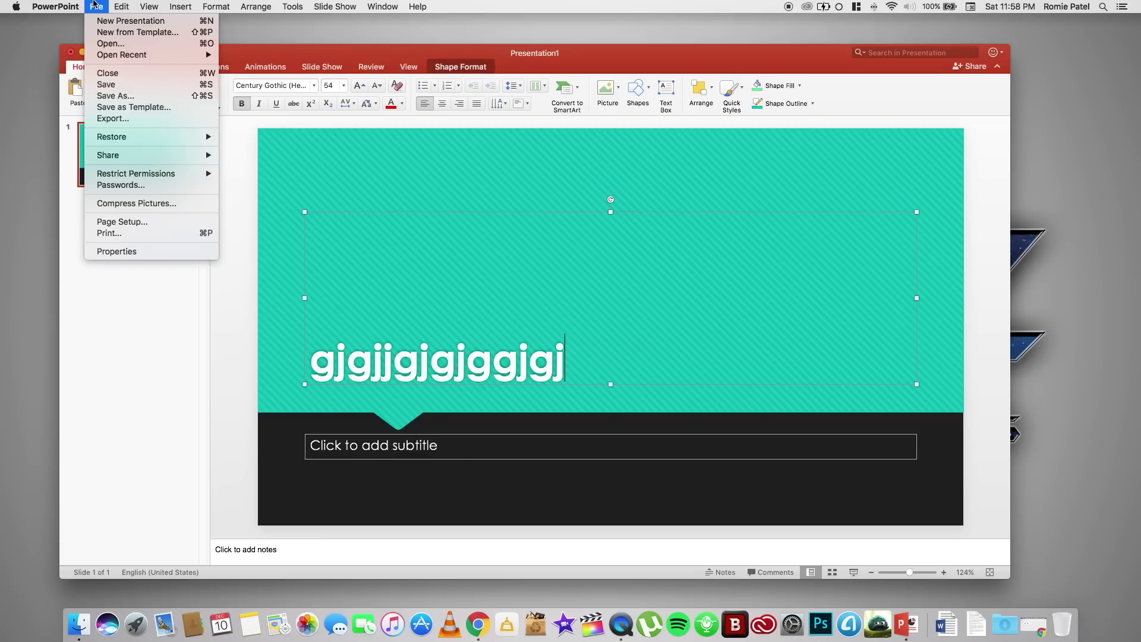
pyautogui.click(146, 85)
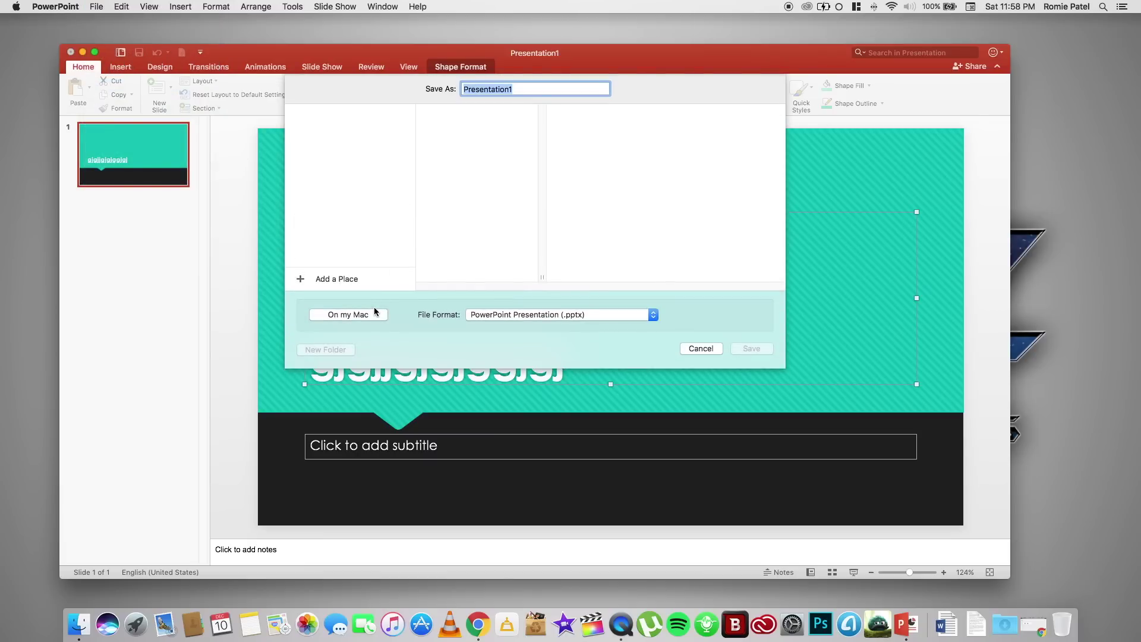
pyautogui.click(377, 317)
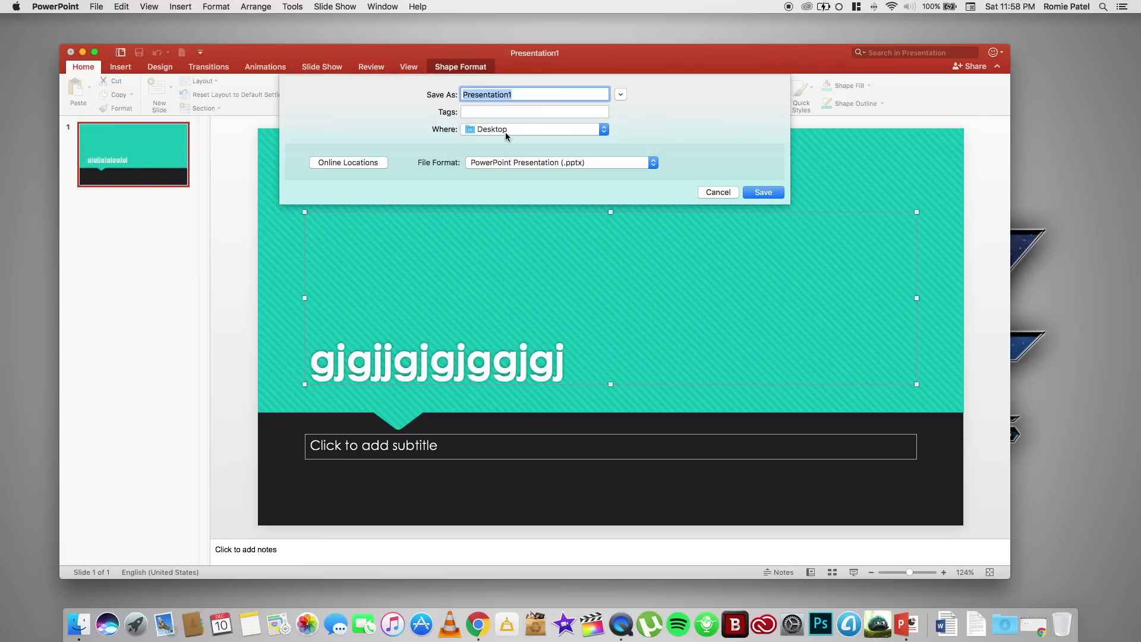
pyautogui.click(773, 192)
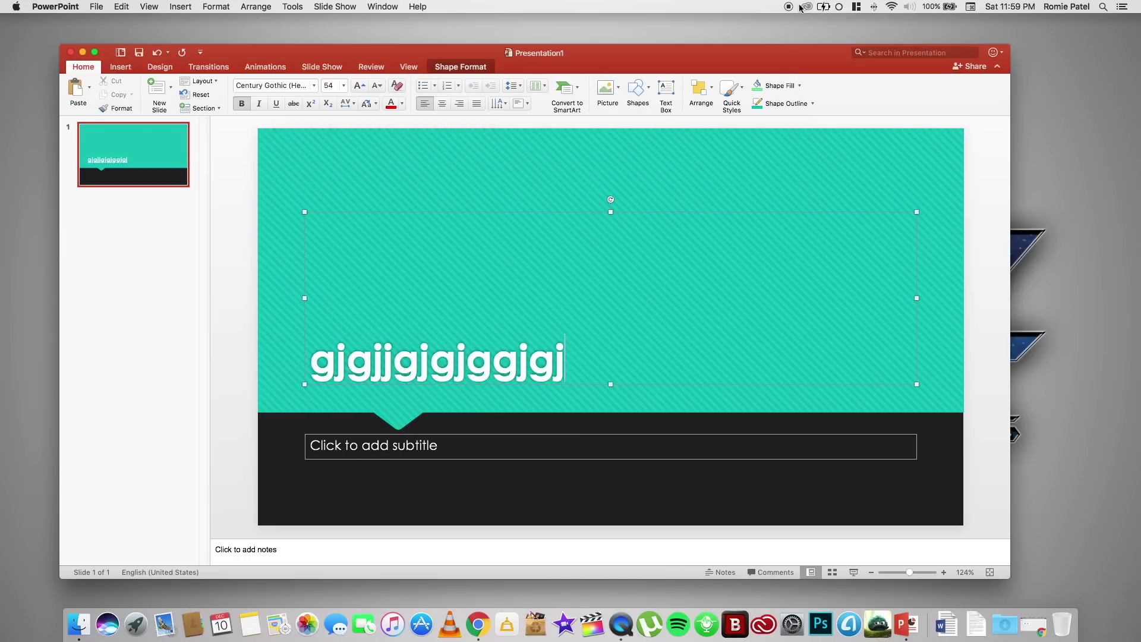
pyautogui.click(842, 7)
# Show the desktop icons, open Presentation1.pptx, and close its PowerPoint window.
pyautogui.click(861, 19)
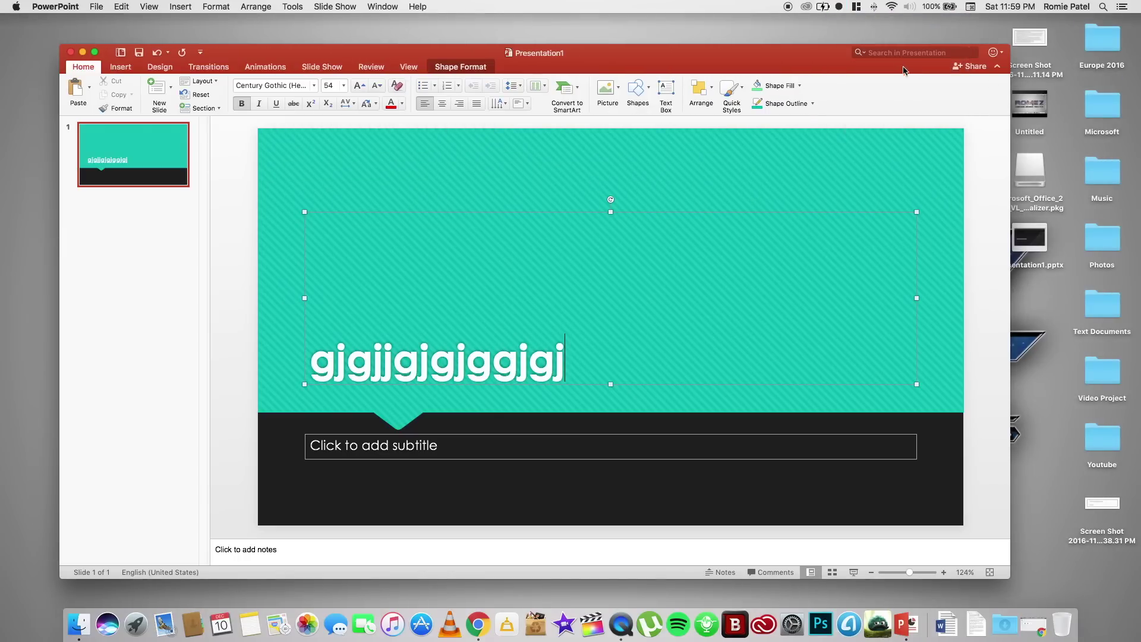
pyautogui.doubleClick(1044, 254)
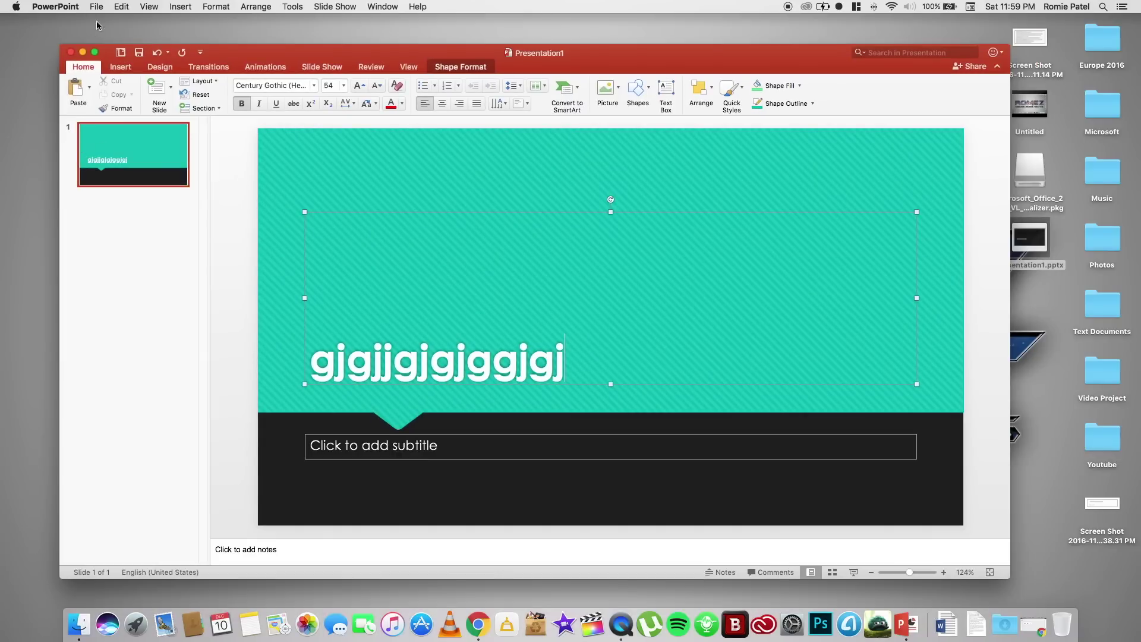
pyautogui.click(71, 52)
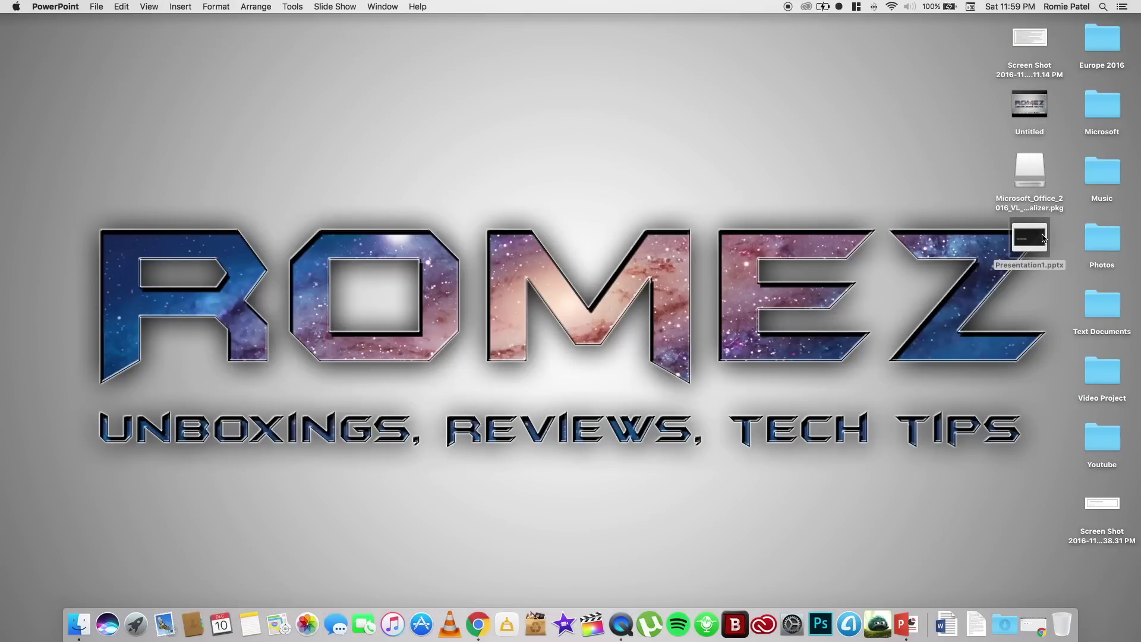